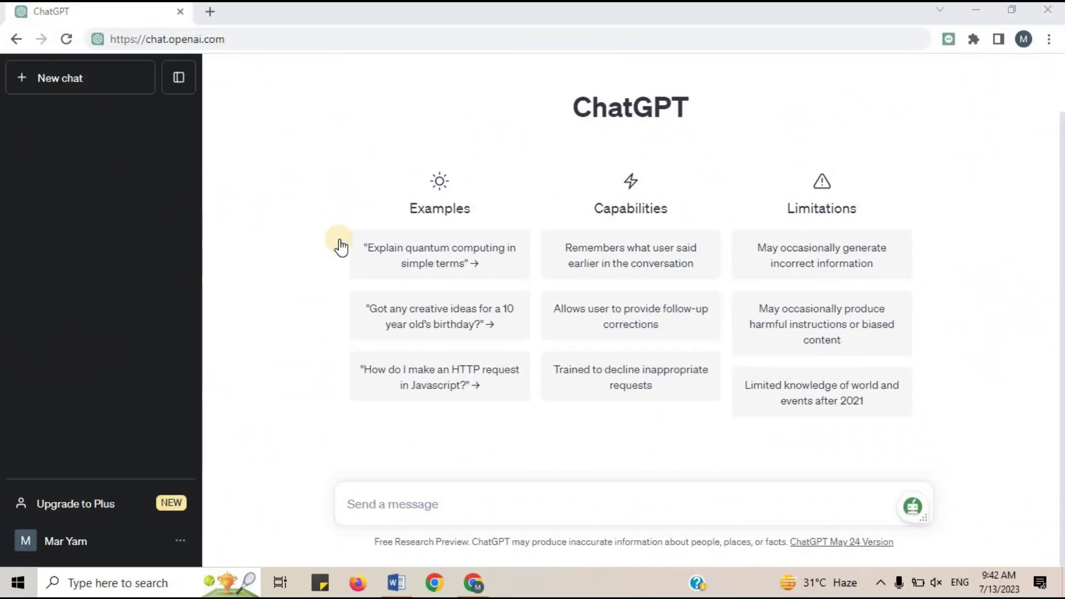
Step: Select the chat.openai.com address, then put the cursor in ChatGPT's message box
left_click(184, 40)
left_click(184, 40)
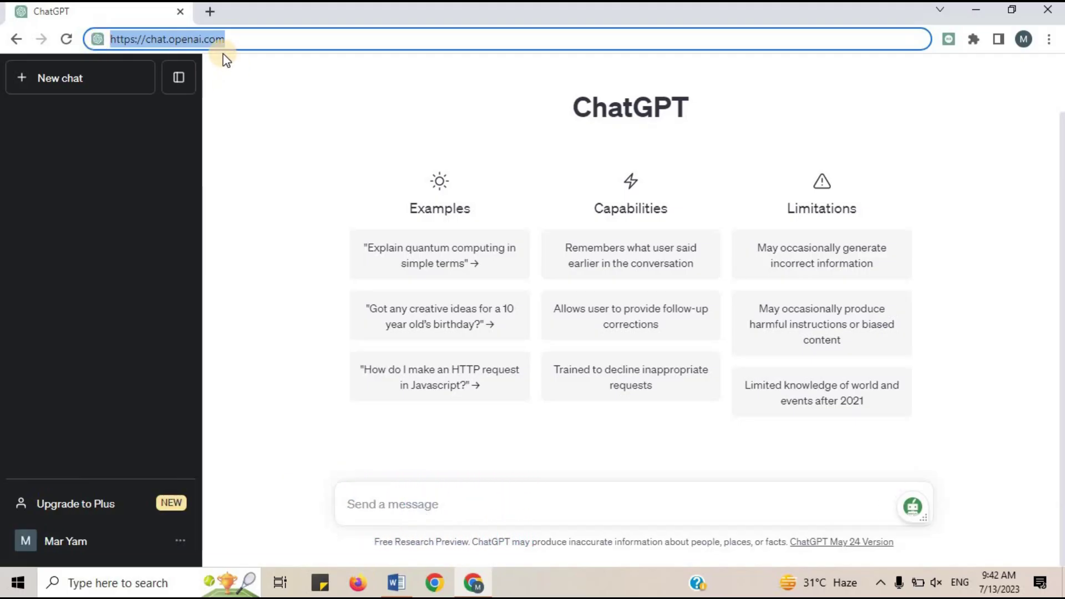
left_click(574, 454)
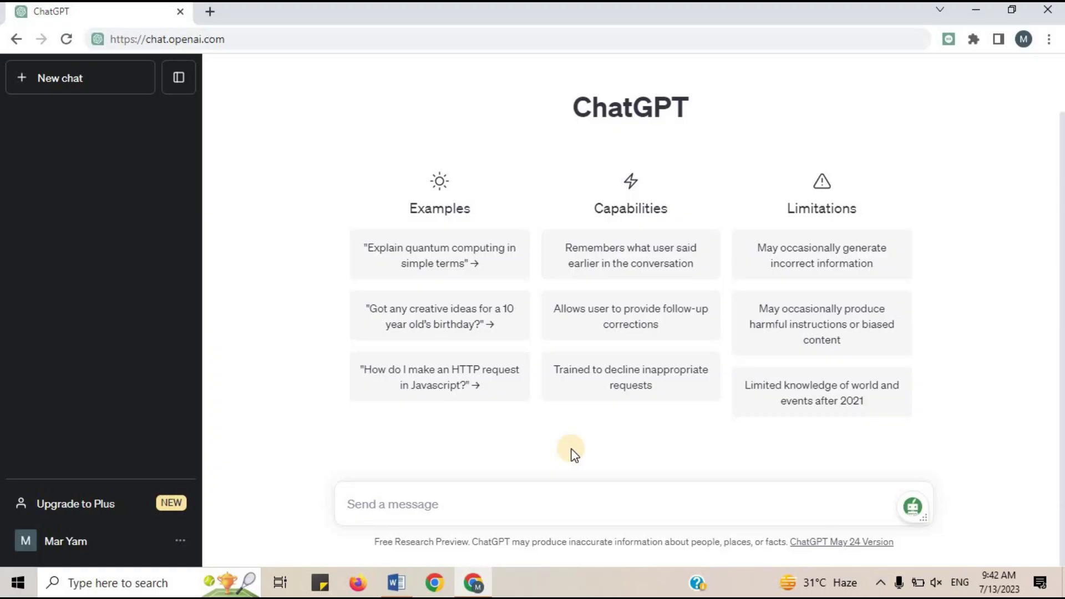
left_click(577, 497)
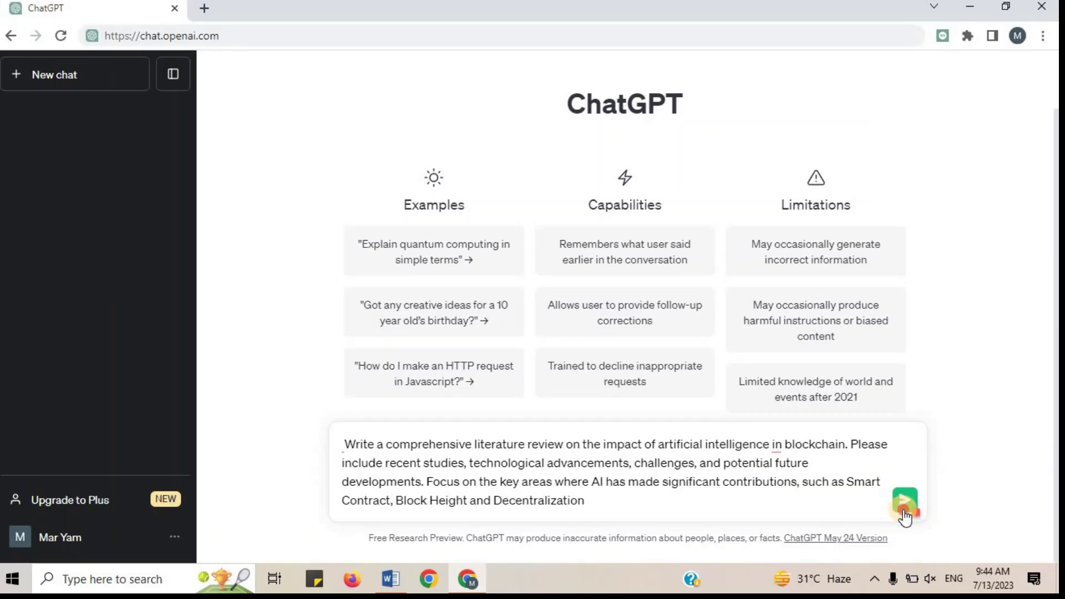
Step: Send the AI-in-blockchain review prompt, dismiss the share-link popup, and scroll to the reply's end
left_click(865, 475)
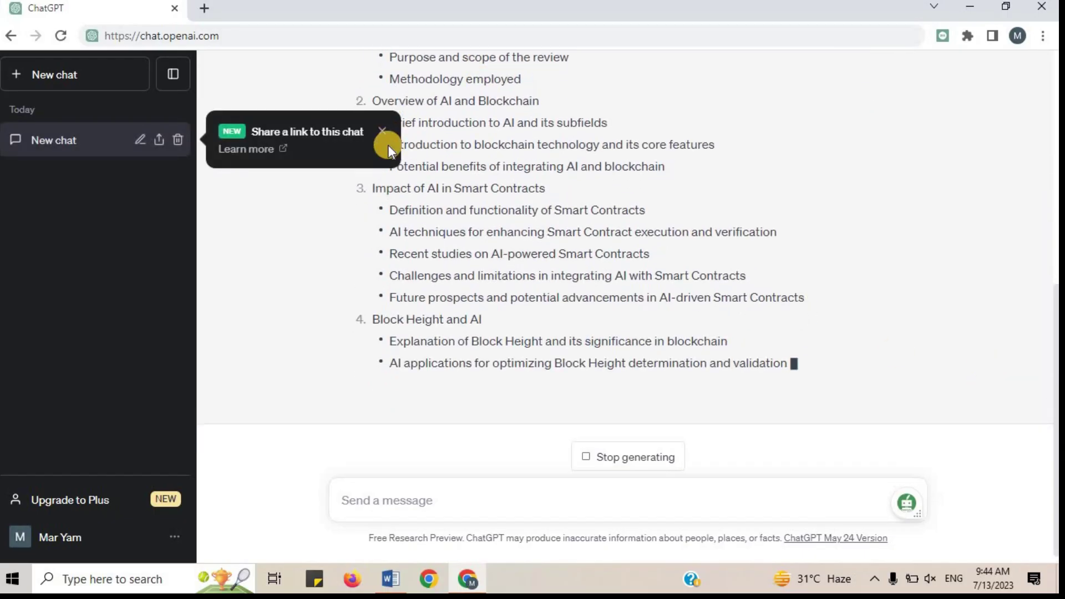
left_click(382, 131)
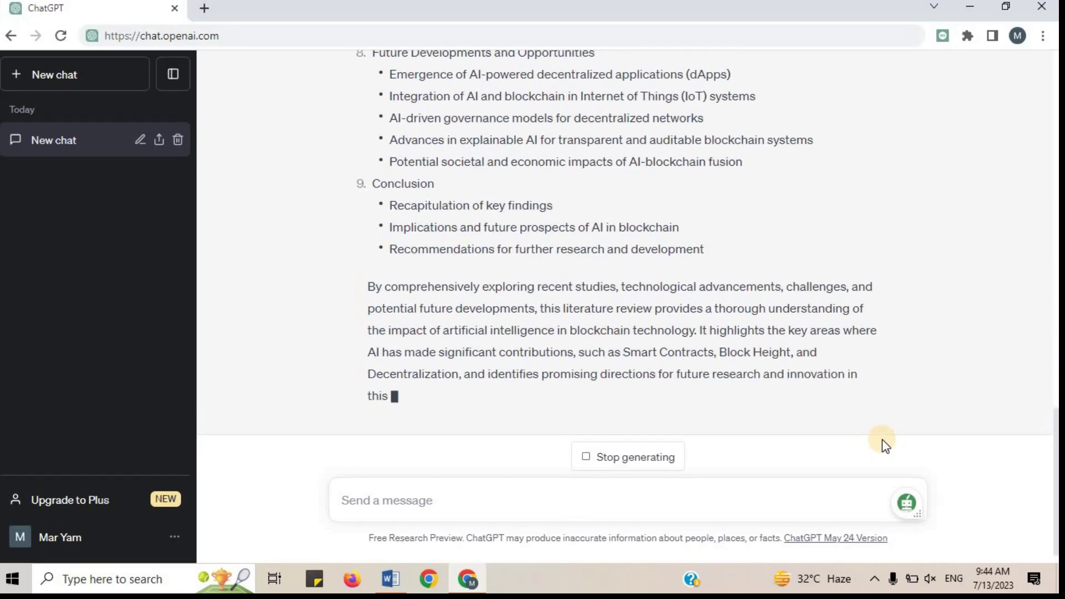
left_click_drag(1052, 444, 1054, 358)
left_click(1031, 462)
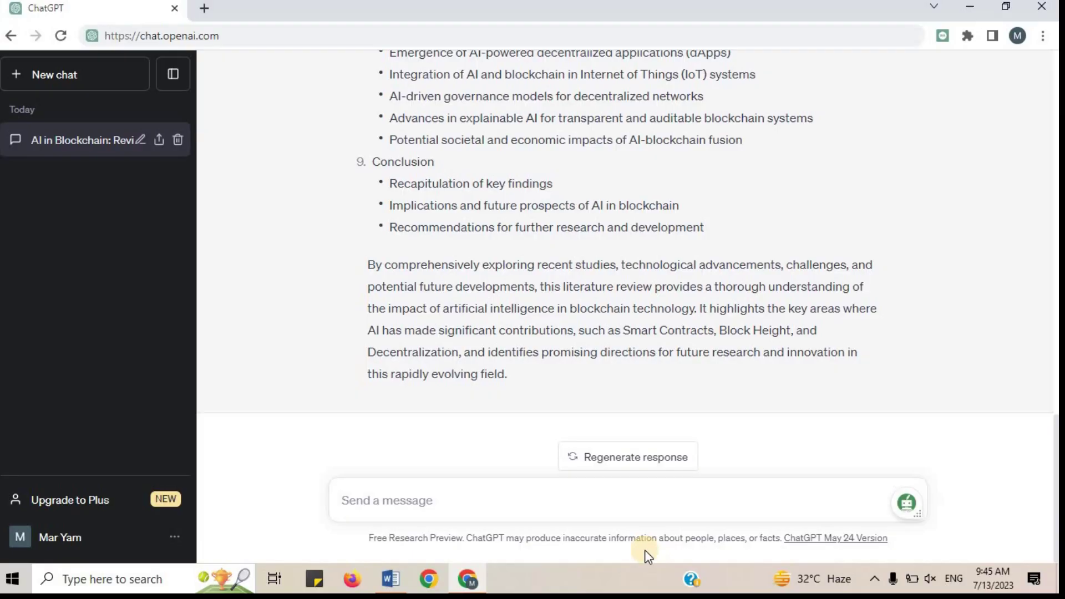
Step: Ask the follow-up 'what is blockchain? can you provide some definitions?'
left_click(515, 508)
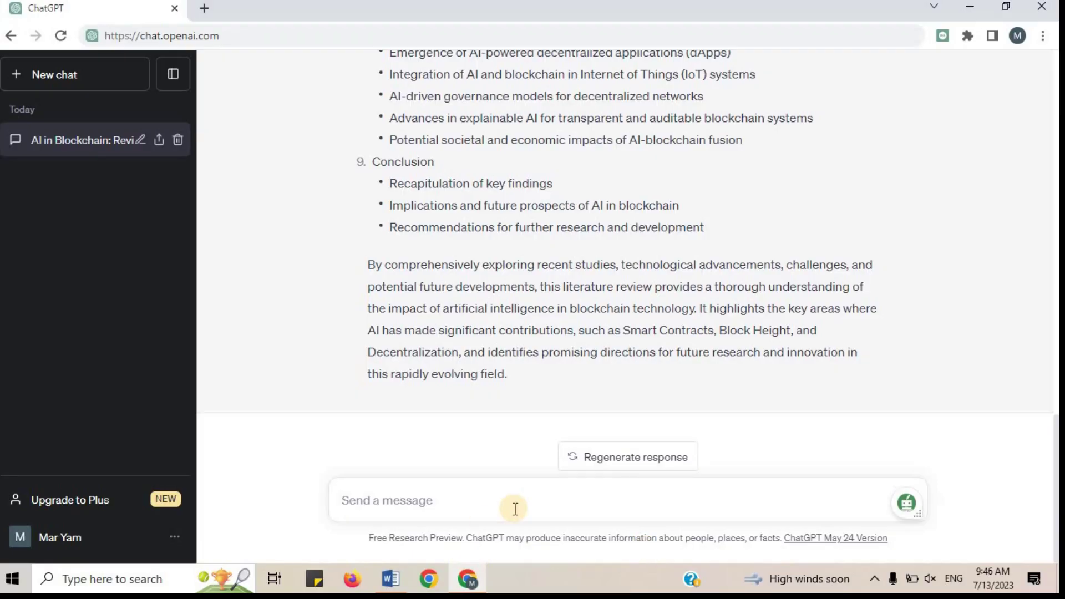
type("what is b")
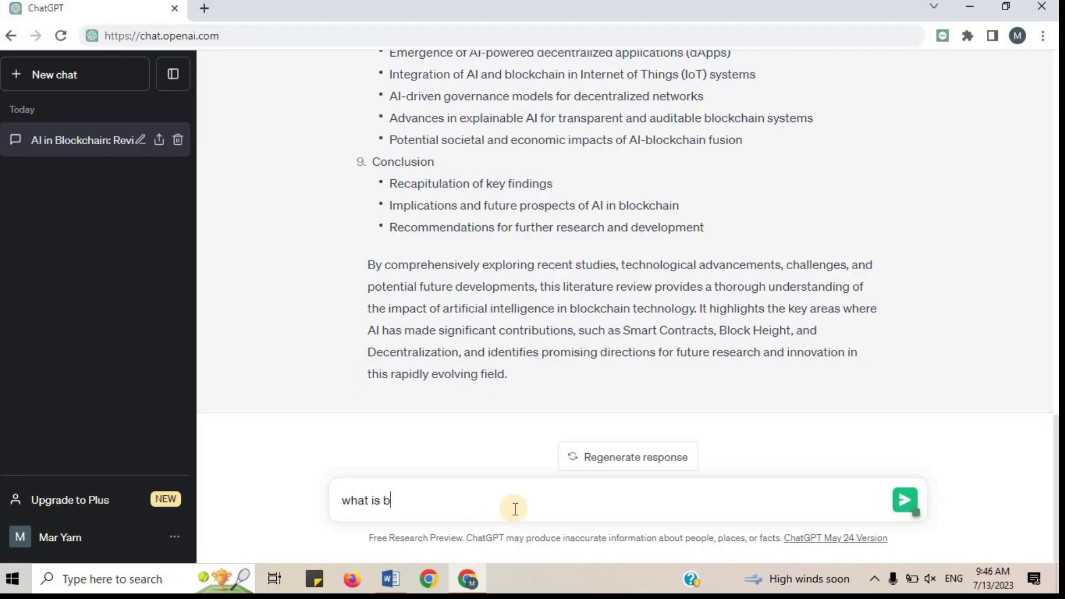
type("lockchain? can you pr")
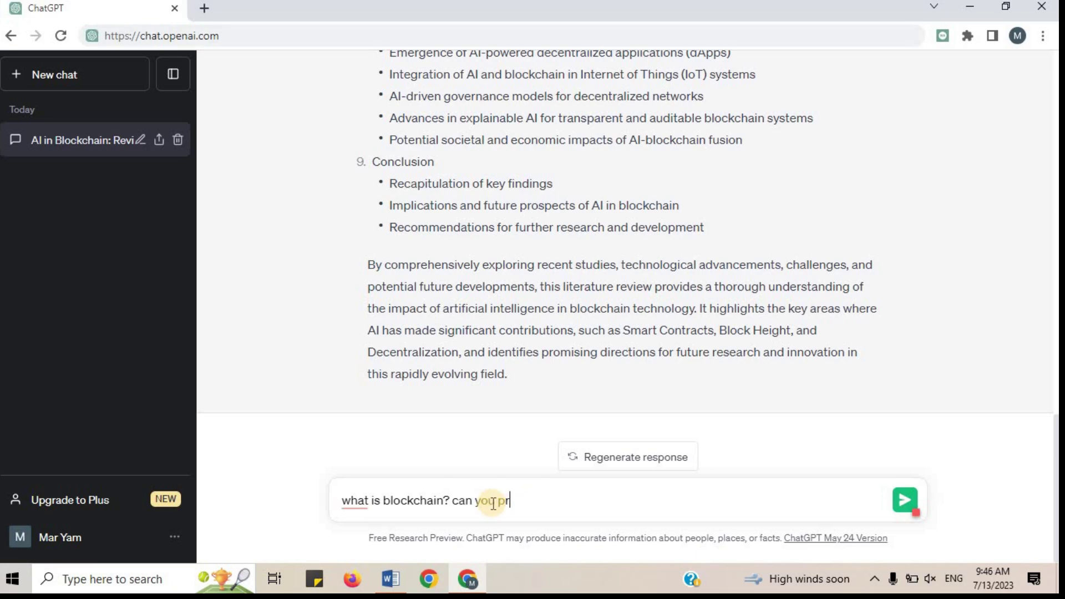
type("ovide some definit")
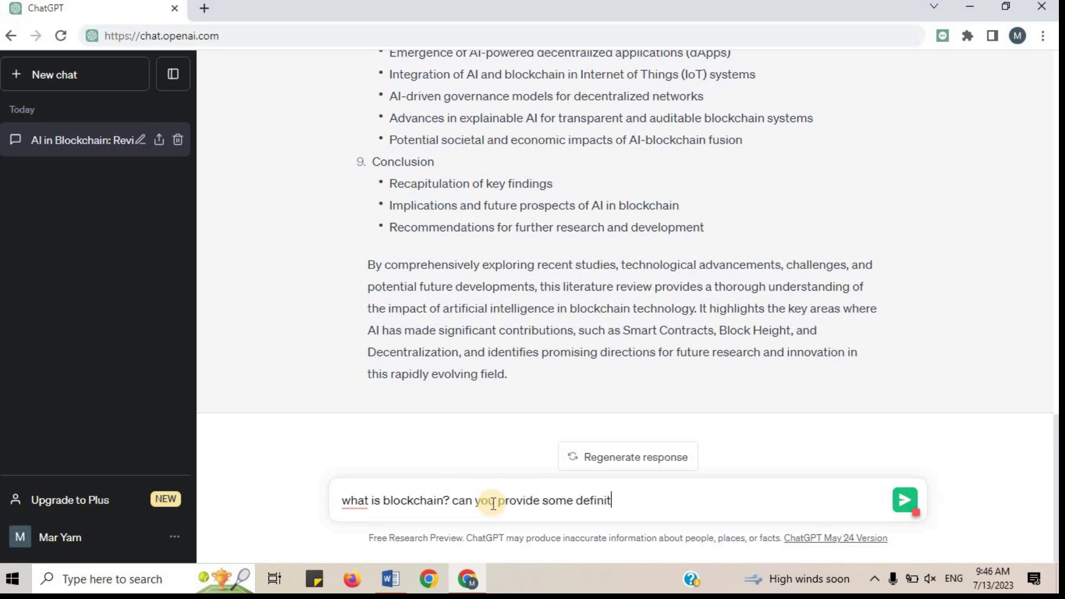
type("ions?")
key("Return")
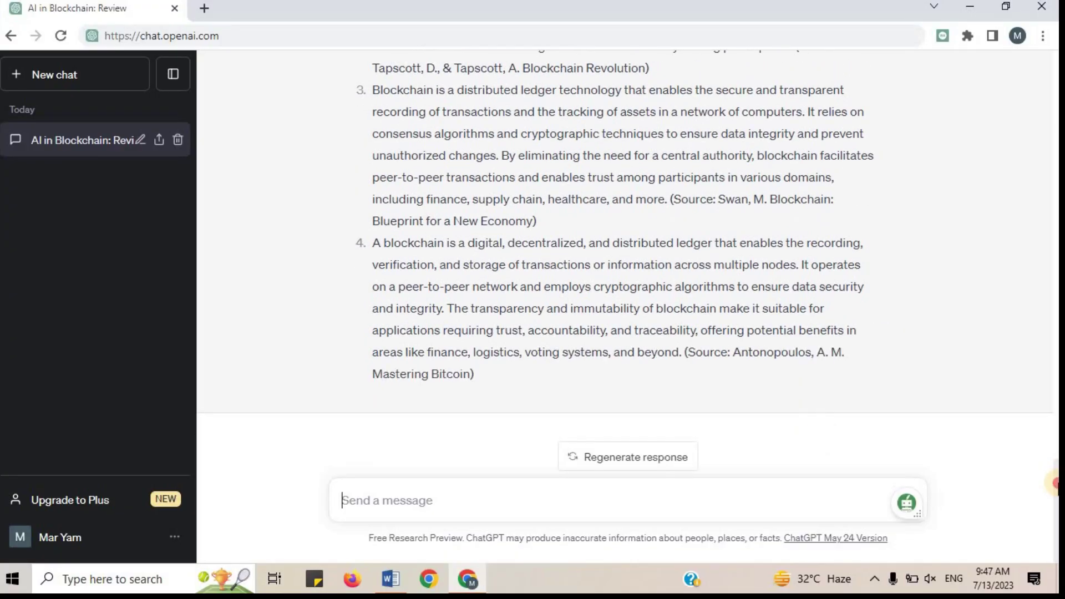
Step: Ask 'can you provide me the references for the definition?'
scroll(1055, 465, "up", 1)
left_click_drag(1055, 465, 1055, 503)
left_click(521, 502)
type("ca")
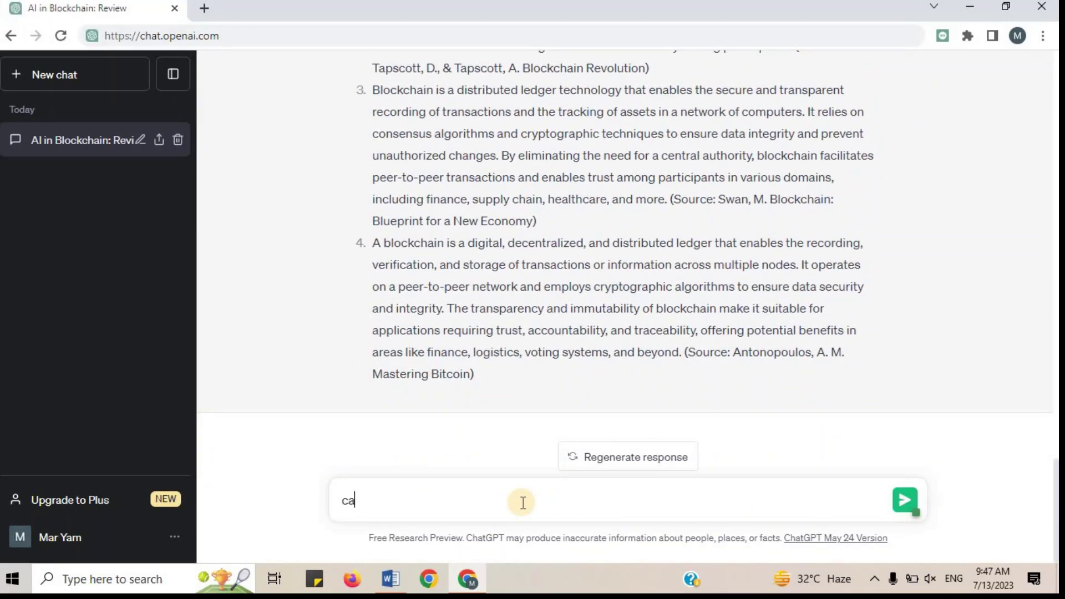
type("n you provide m")
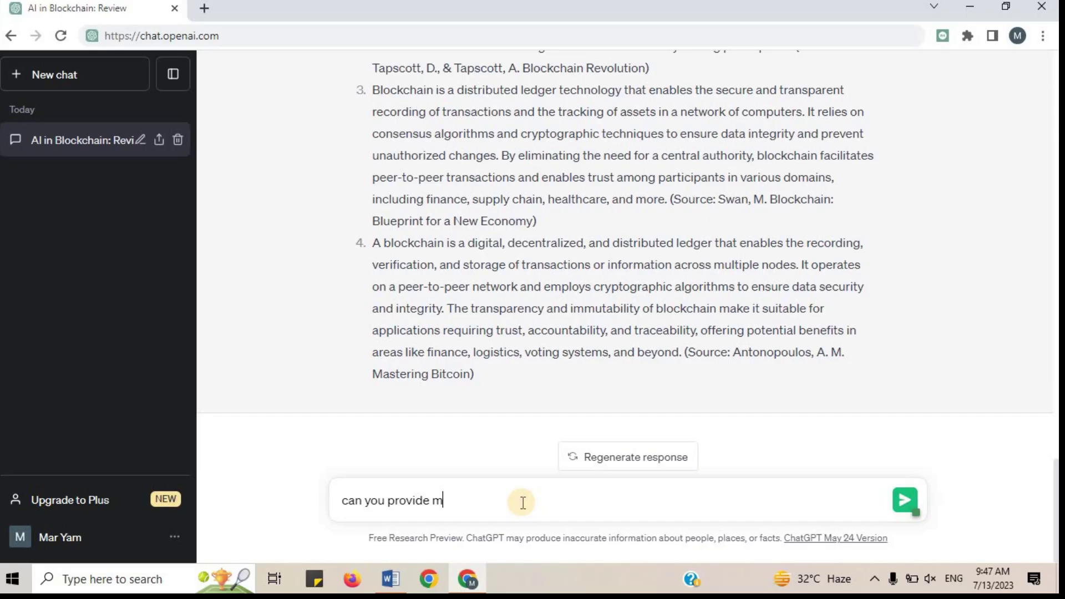
type("e the references")
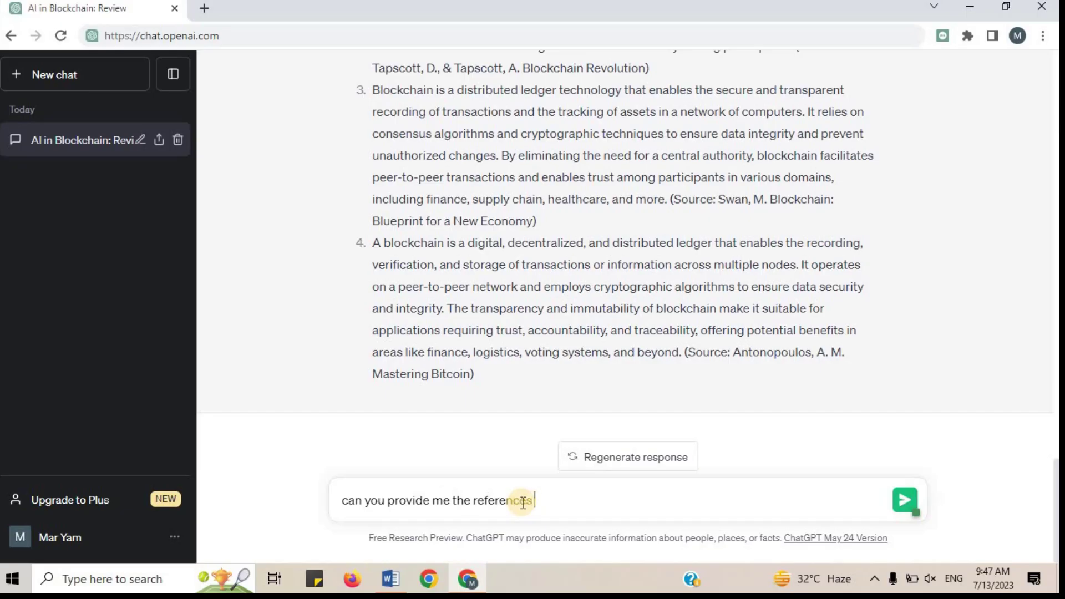
type(" for the definition")
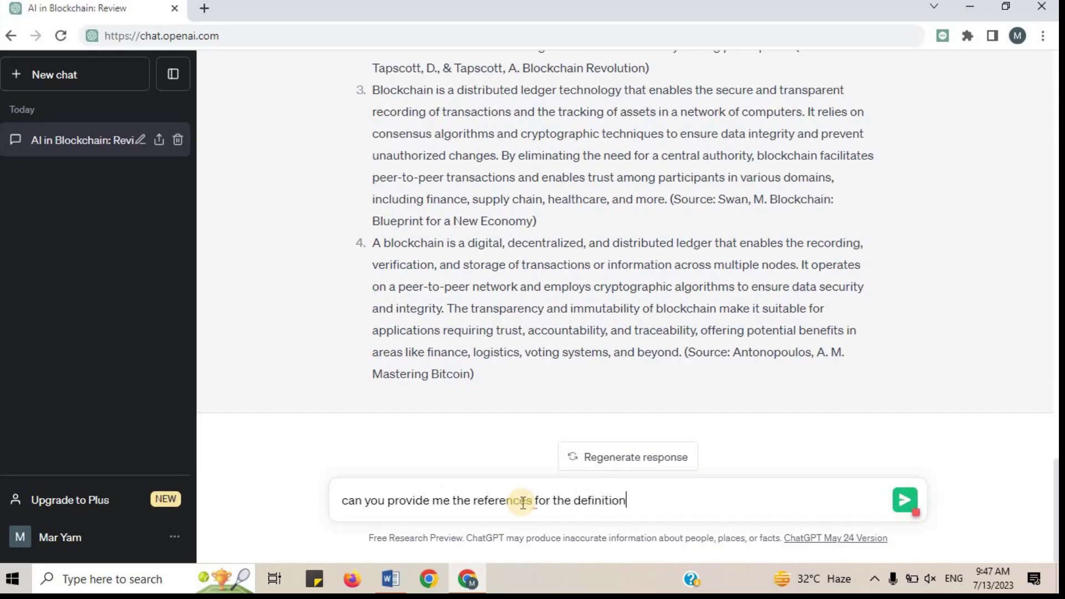
type("?")
key("Return")
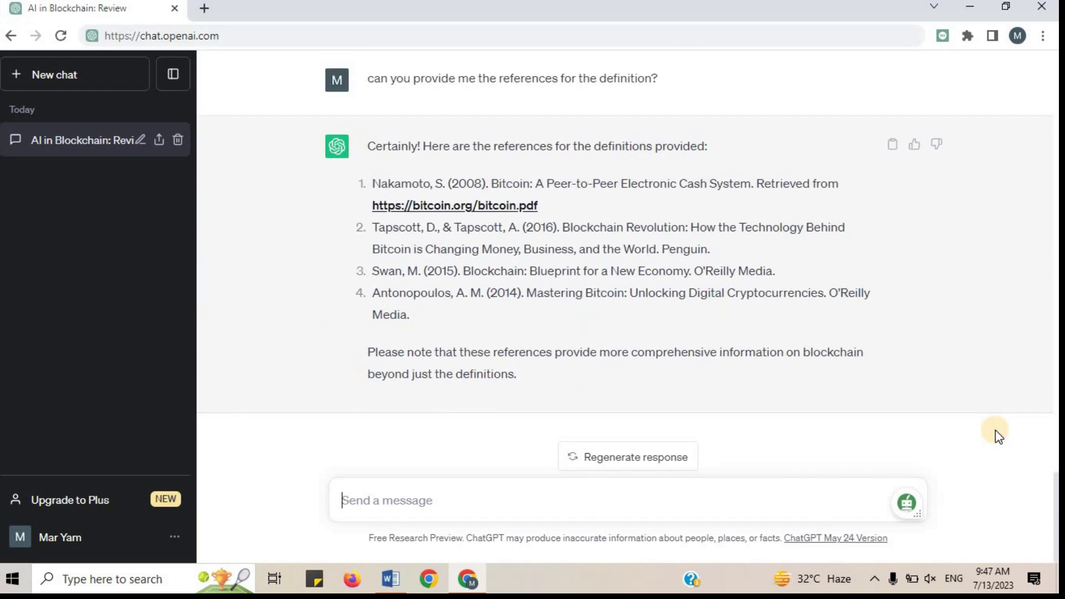
Step: Highlight lines of the definitions answer and its references
scroll(627, 267, "up", 15)
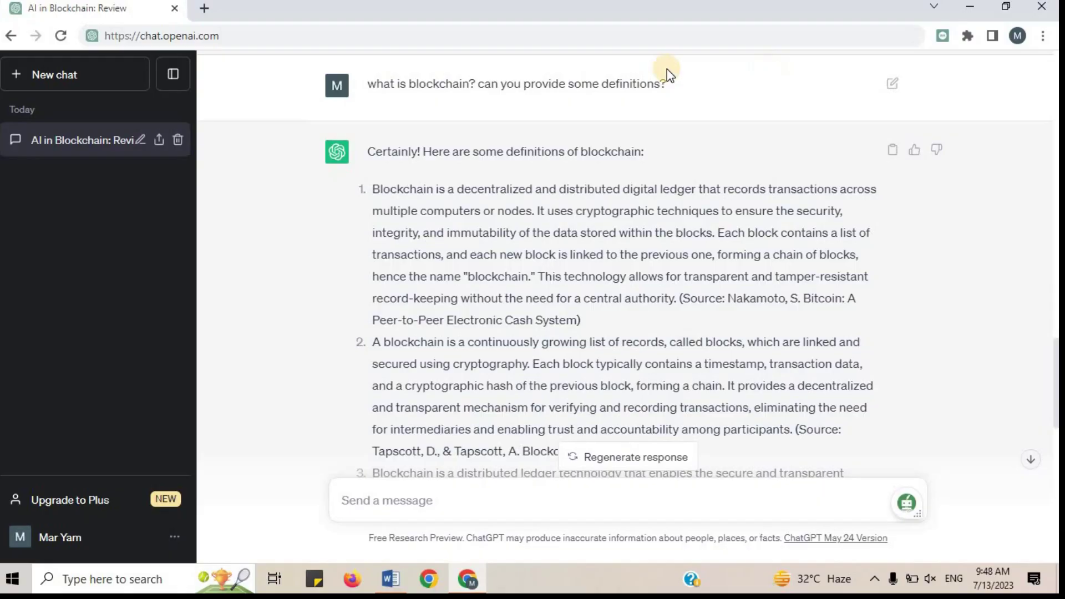
left_click_drag(506, 151, 635, 161)
scroll(555, 169, "down", 10)
left_click_drag(499, 174, 648, 182)
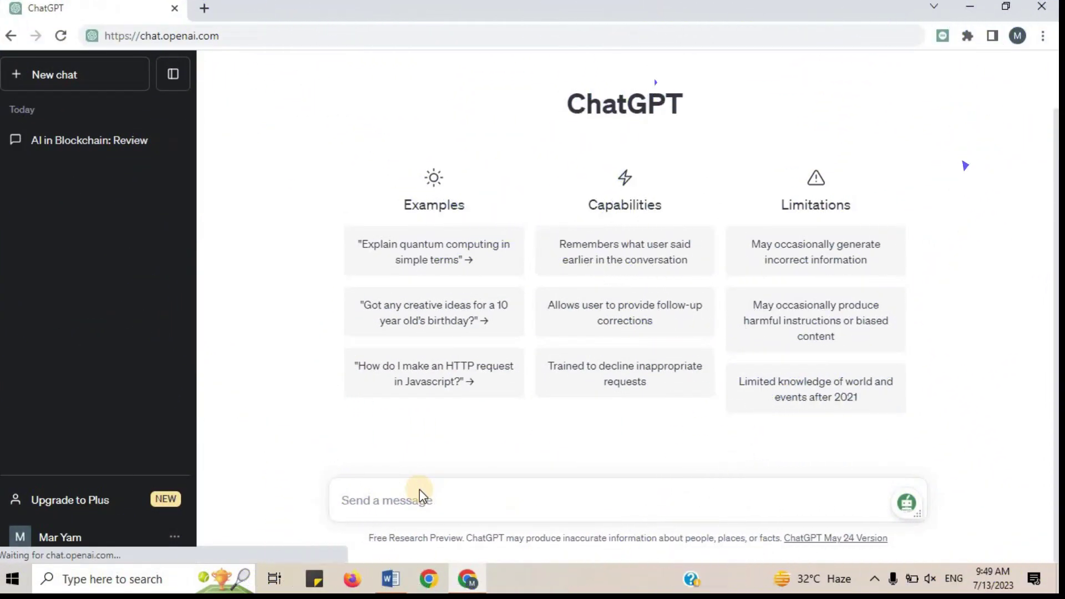
Step: Paste the stress and digital hoarding literature-review prompt, review it, and send it
key("ctrl+v")
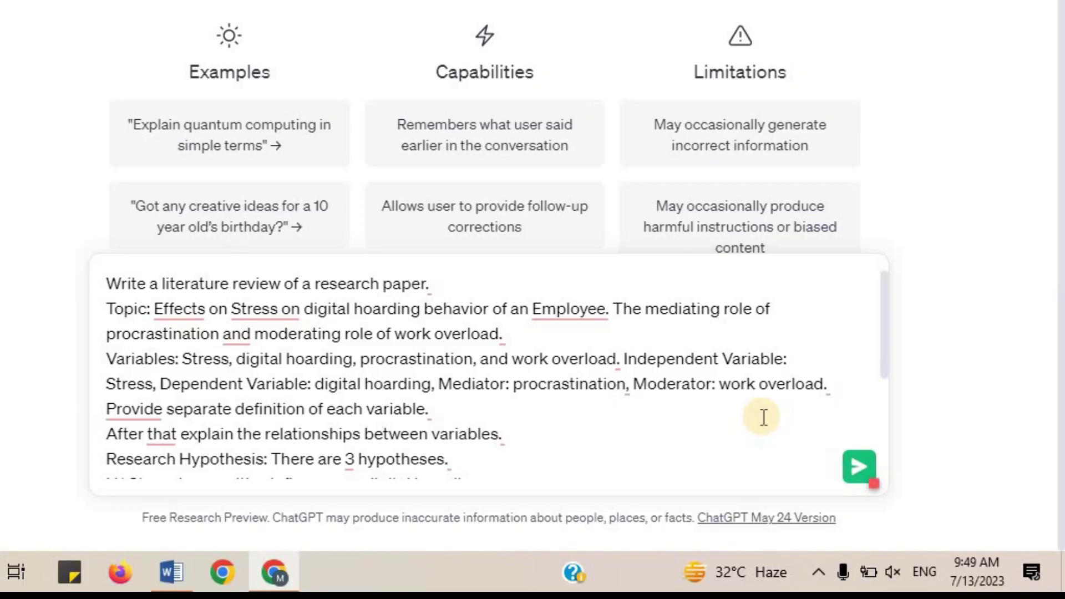
scroll(886, 439, "down", 3)
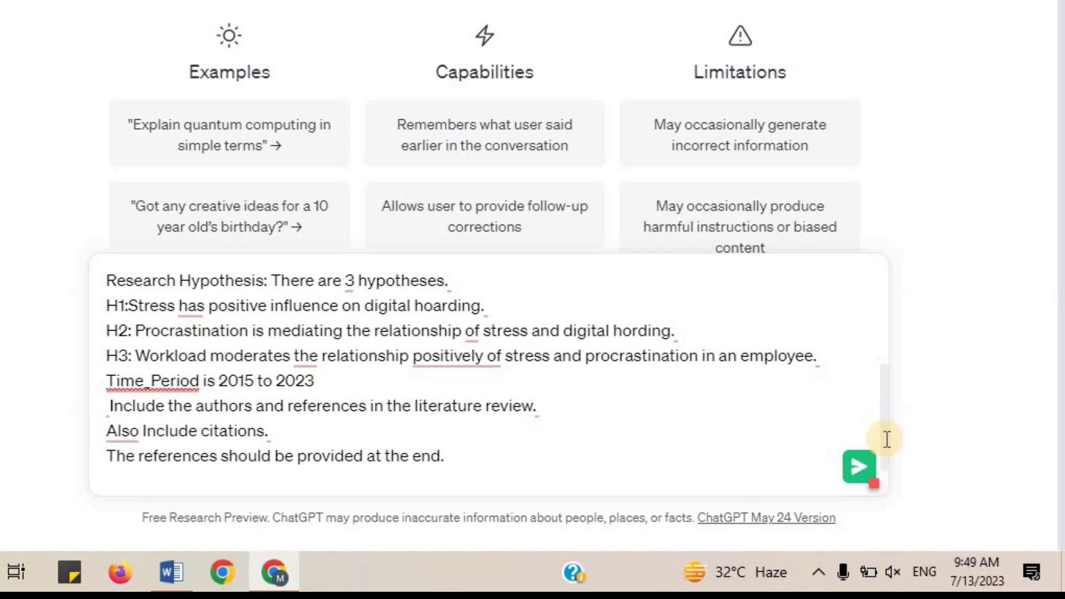
scroll(887, 439, "up", 3)
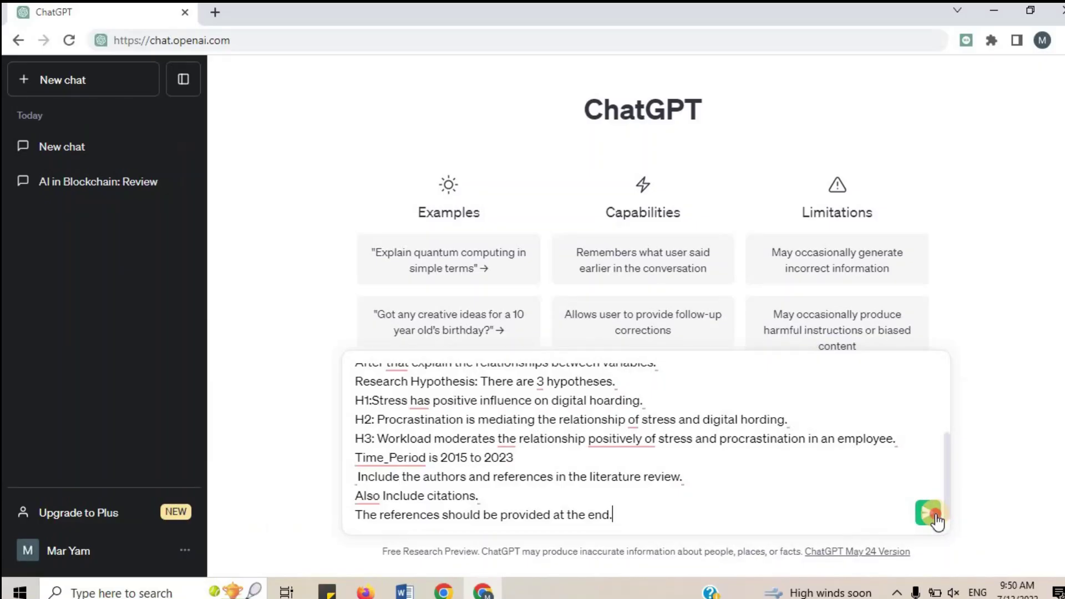
left_click(867, 480)
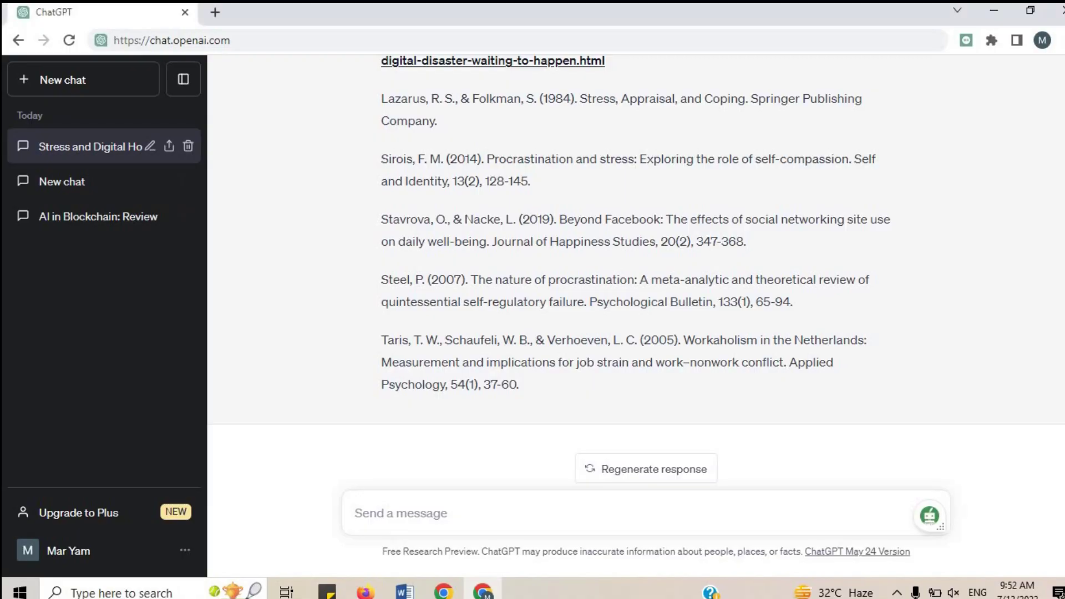
scroll(637, 268, "up", 4)
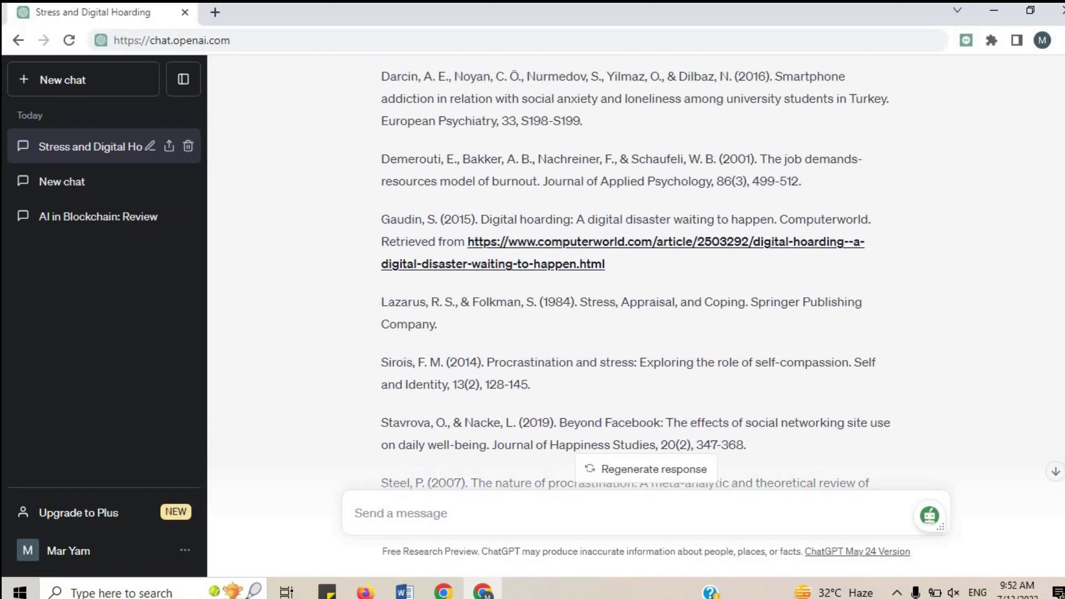
scroll(636, 269, "up", 5)
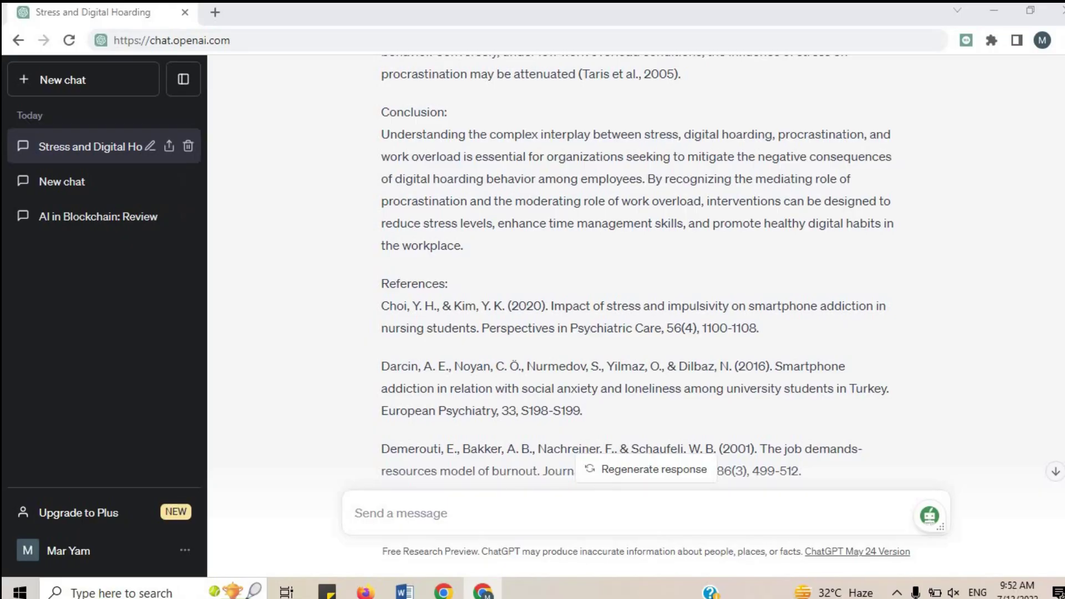
scroll(637, 268, "up", 8)
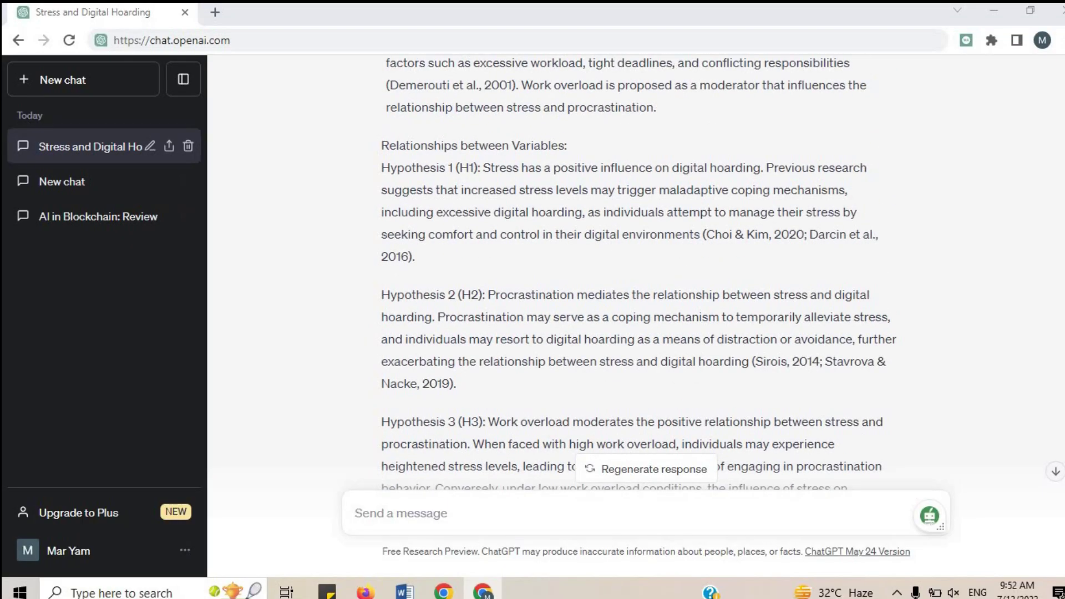
scroll(636, 268, "up", 8)
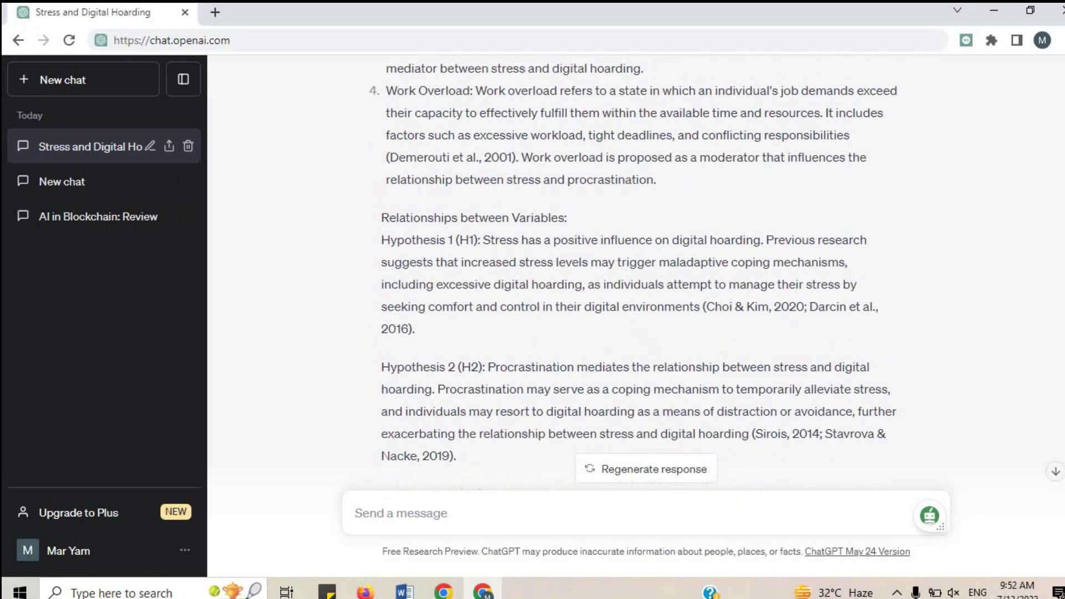
scroll(636, 268, "up", 4)
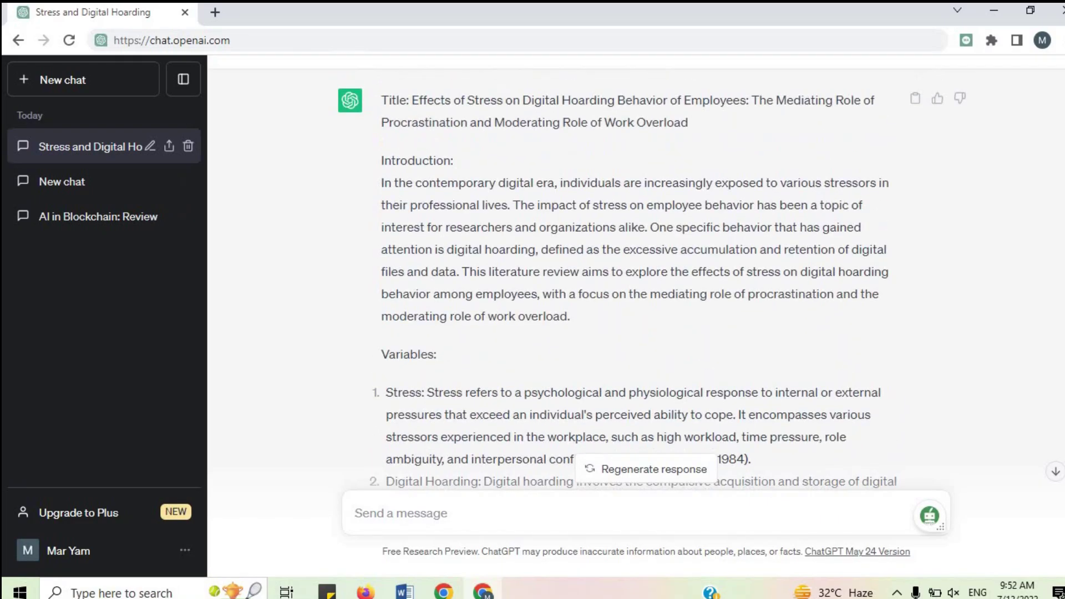
scroll(636, 268, "up", 6)
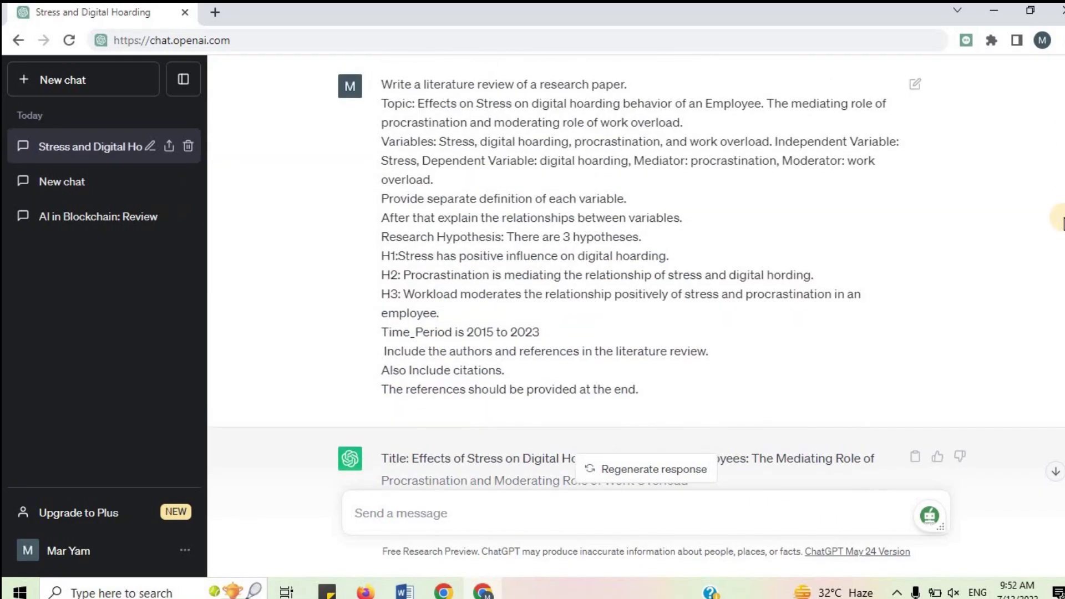
scroll(1063, 221, "down", 3)
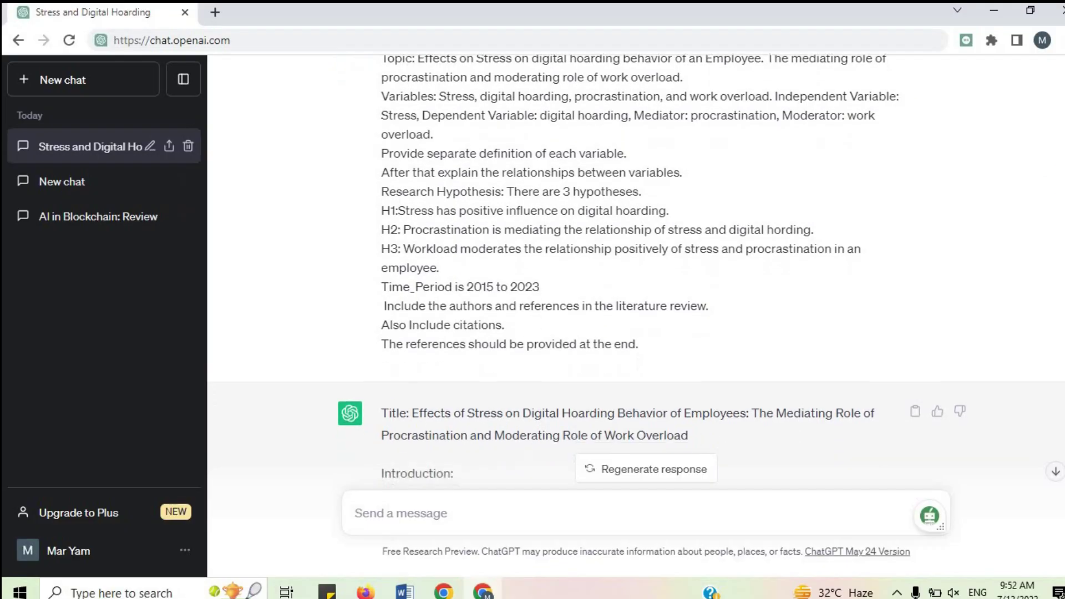
scroll(1062, 222, "down", 4)
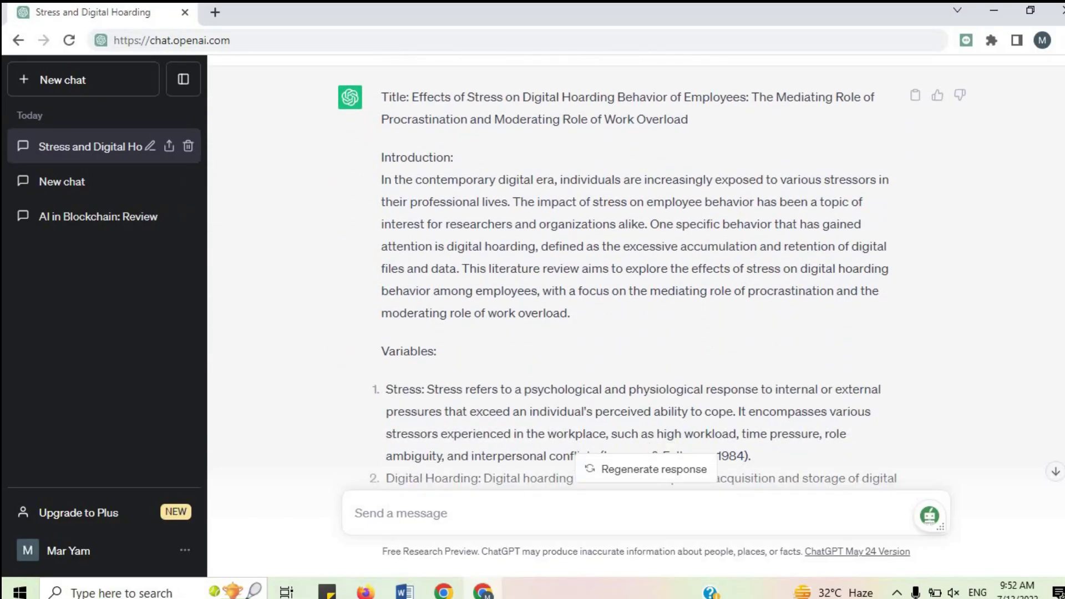
scroll(636, 272, "down", 5)
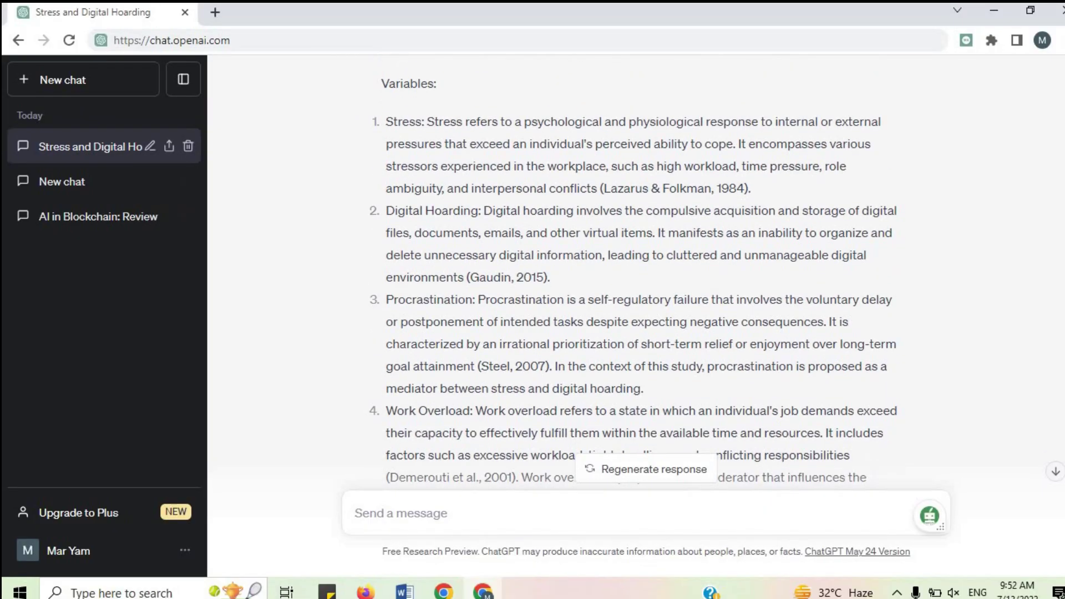
scroll(637, 272, "down", 9)
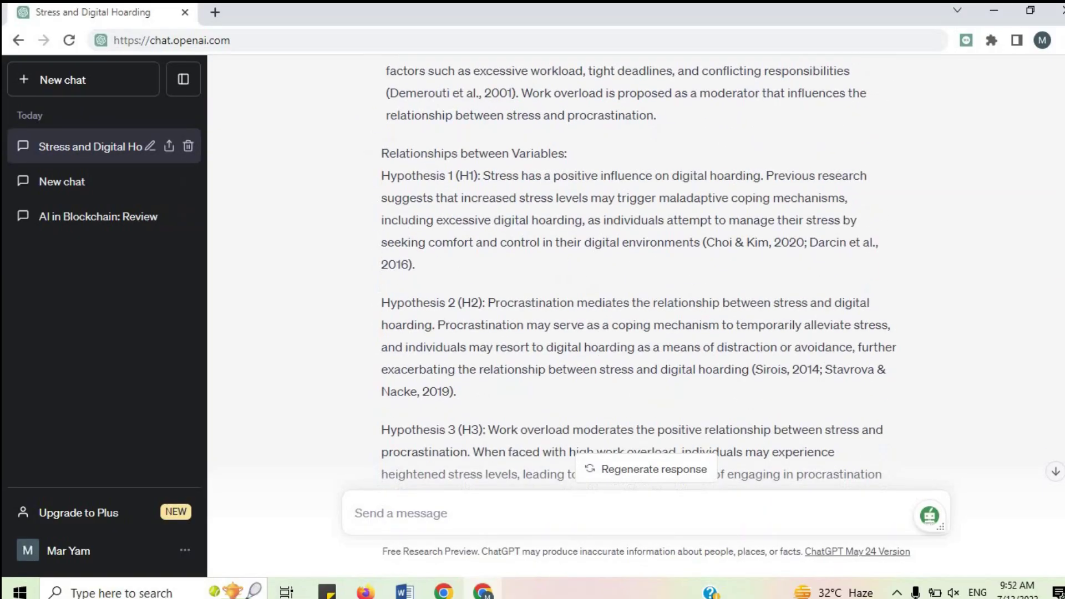
scroll(636, 272, "down", 13)
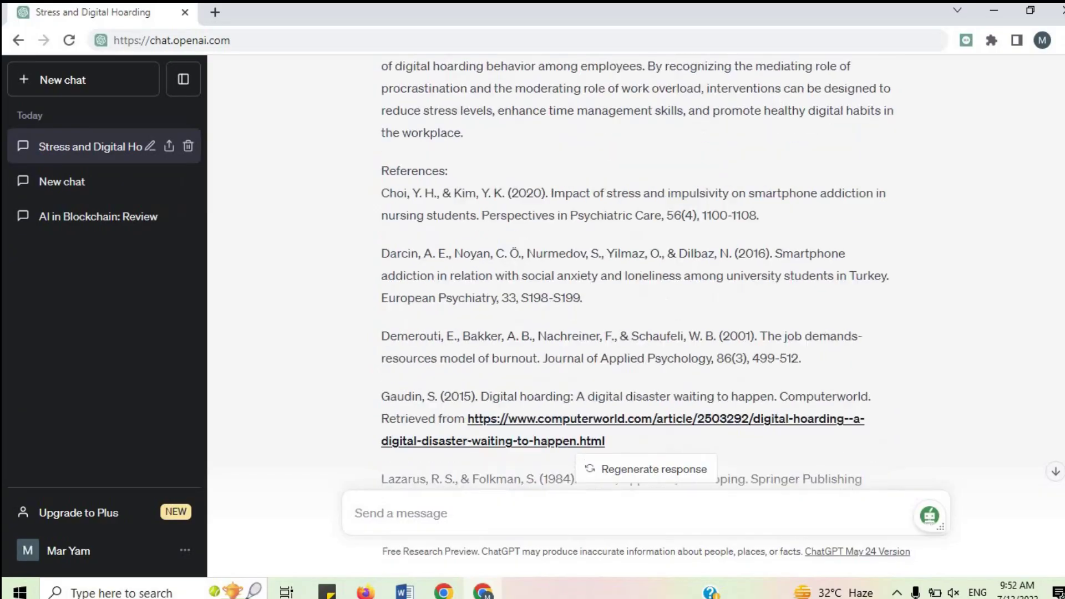
scroll(636, 272, "down", 3)
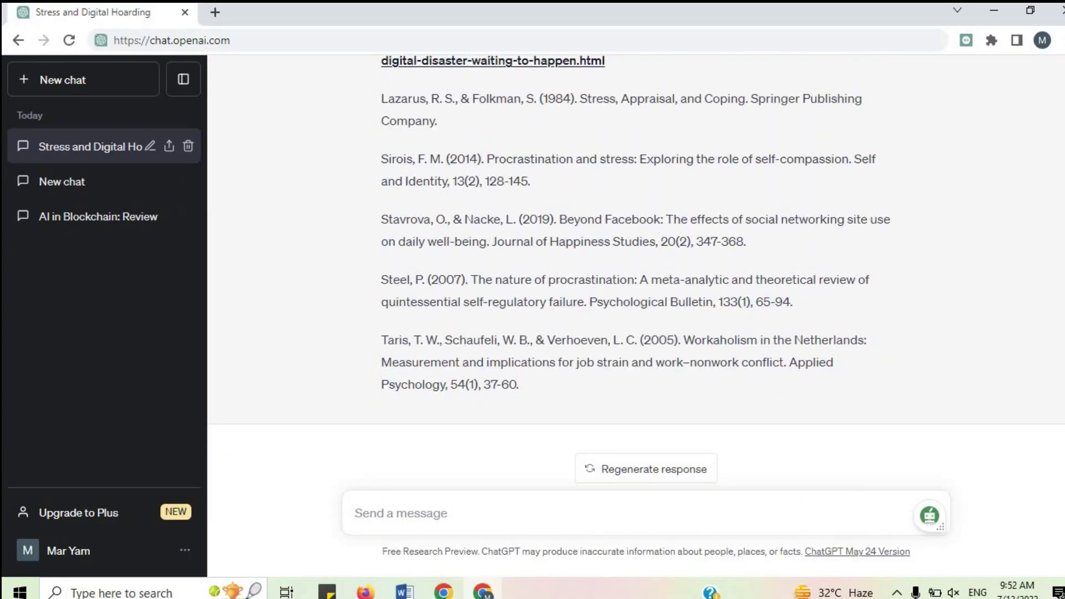